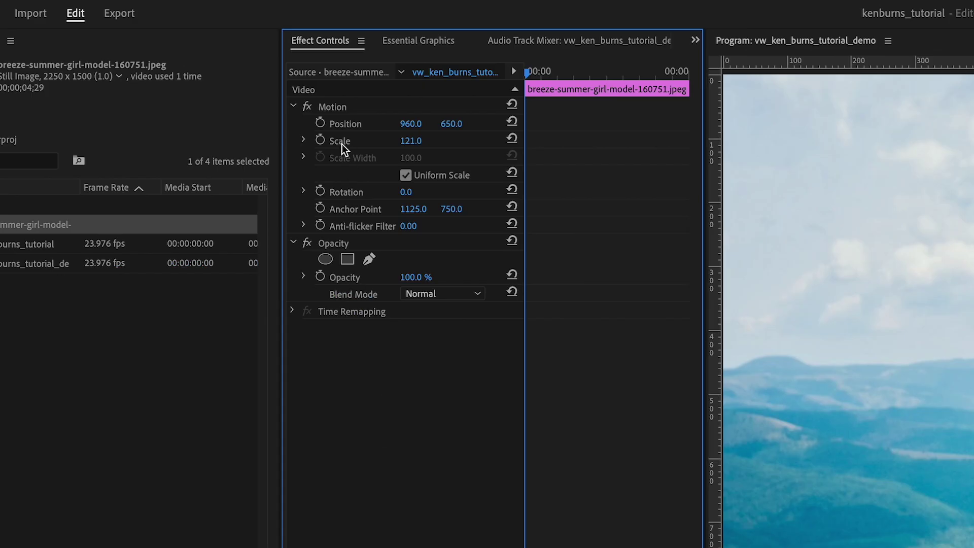
Step: Enable keyframing for the photo's Scale and Position at the first frame of the clip
click(322, 138)
click(320, 123)
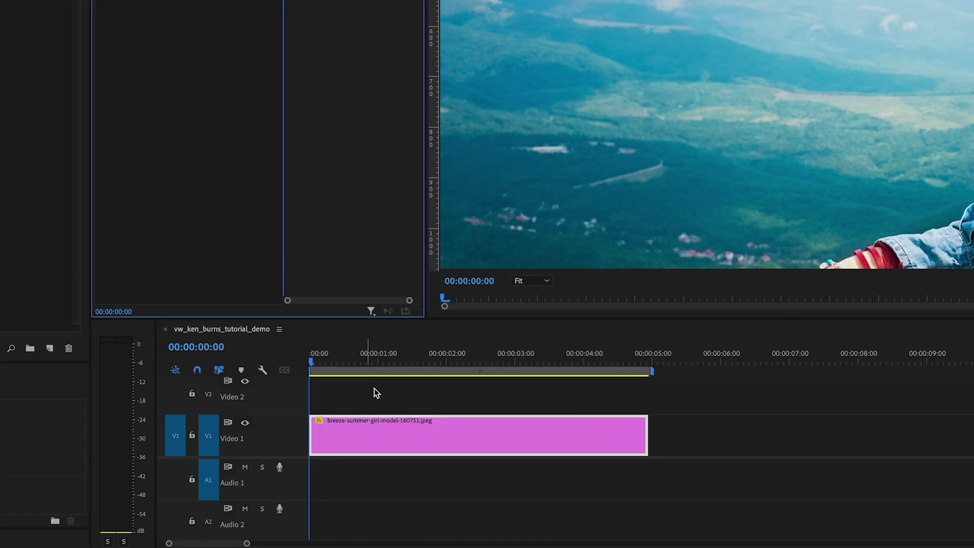
Step: Keyframe the photo's Scale at 135 on the clip's last frame
click(421, 389)
key(End)
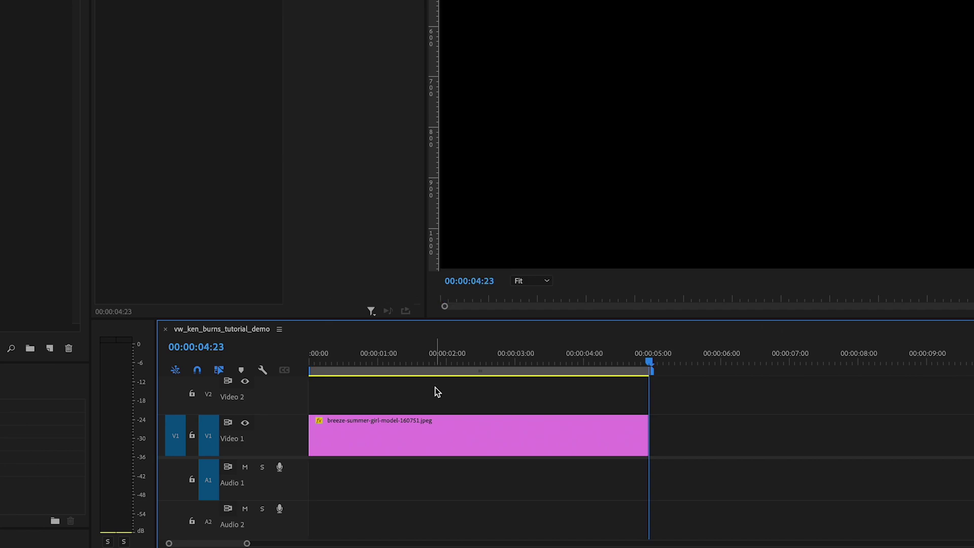
key(Left)
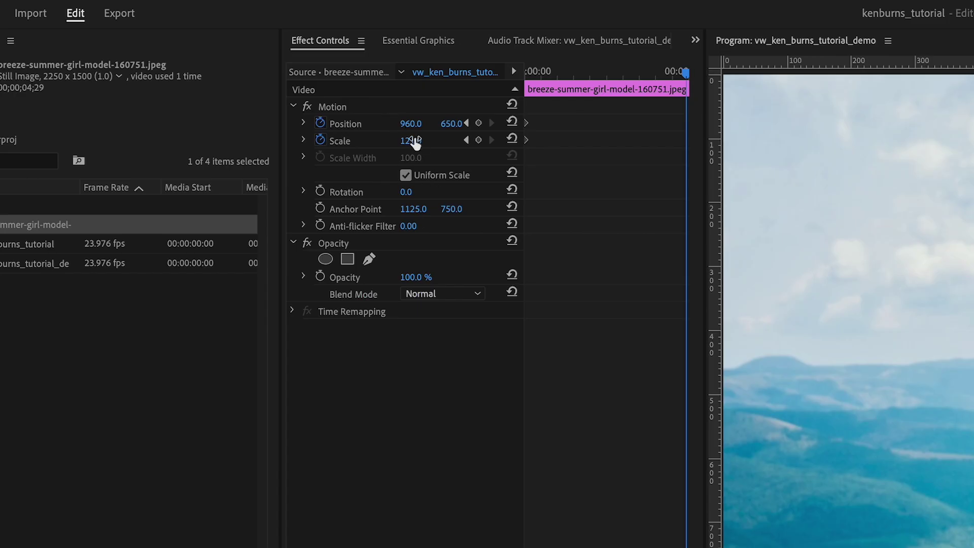
click(415, 141)
text(1)
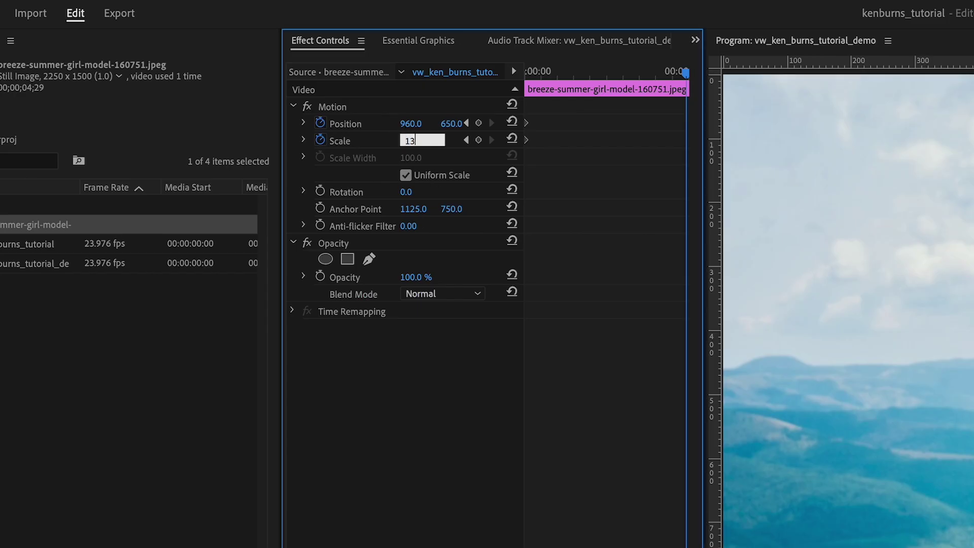
key(Return)
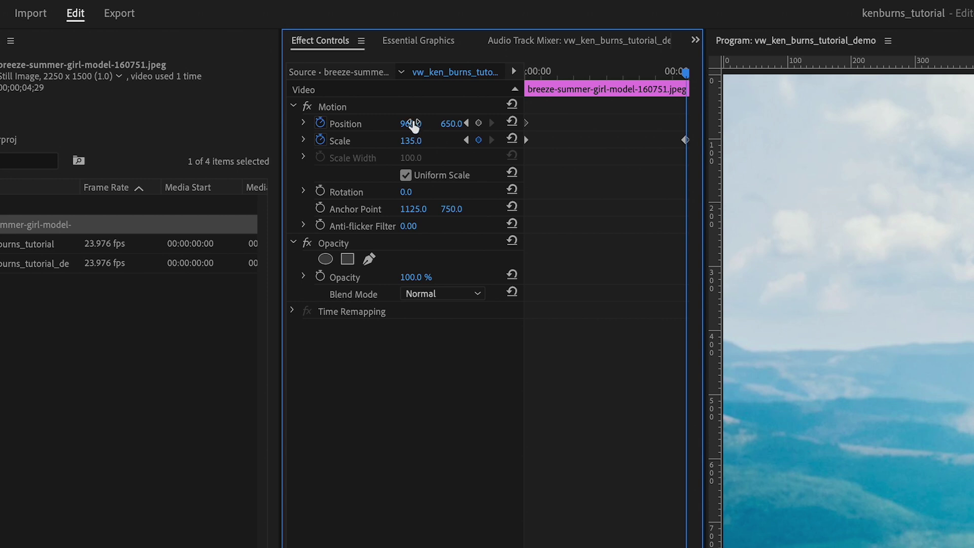
Step: Keyframe the photo's Position at about 833, 722 on the clip's last frame, keeping Scale at 135
drag(414, 125, 459, 131)
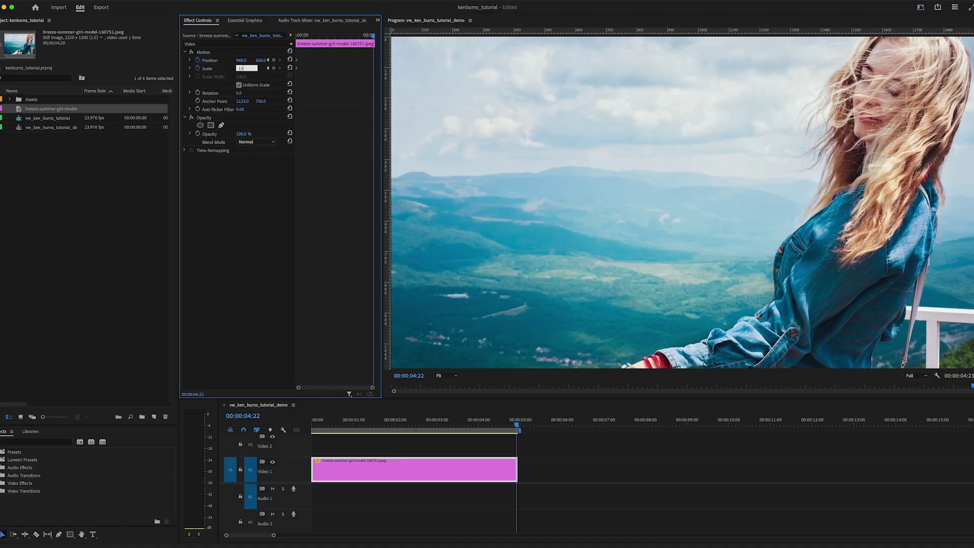
text(135)
key(Return)
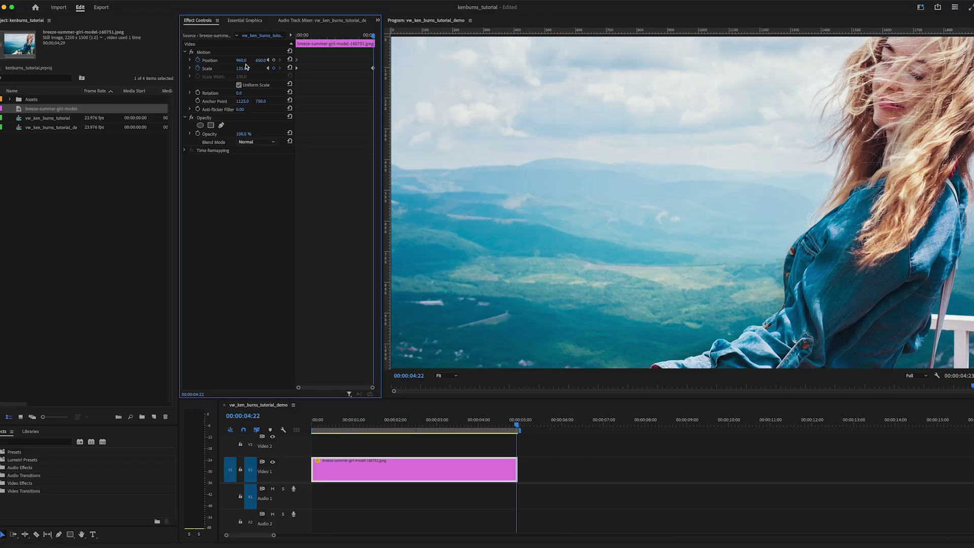
drag(242, 61, 177, 61)
drag(261, 61, 299, 60)
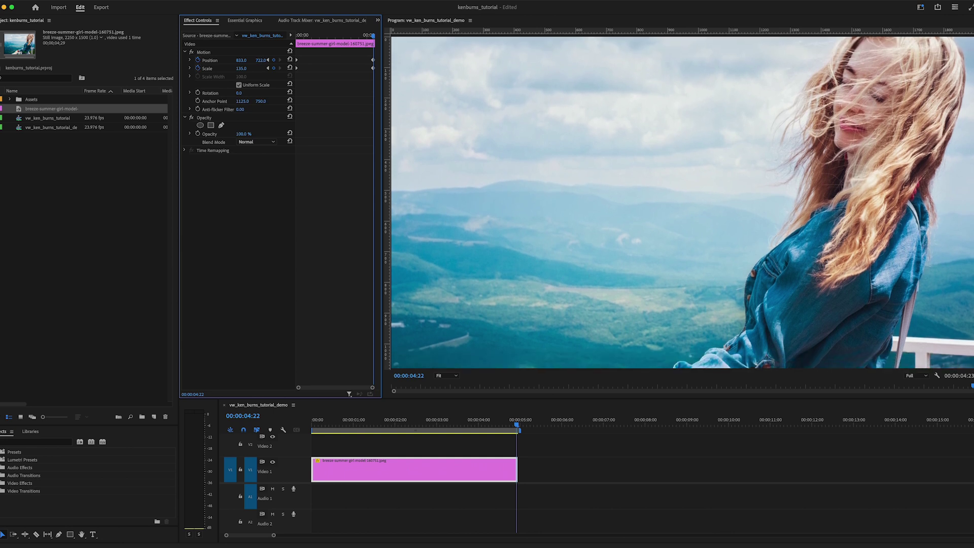
Step: Play back the keyframed zoom and pan from the start of the sequence
drag(358, 424, 235, 424)
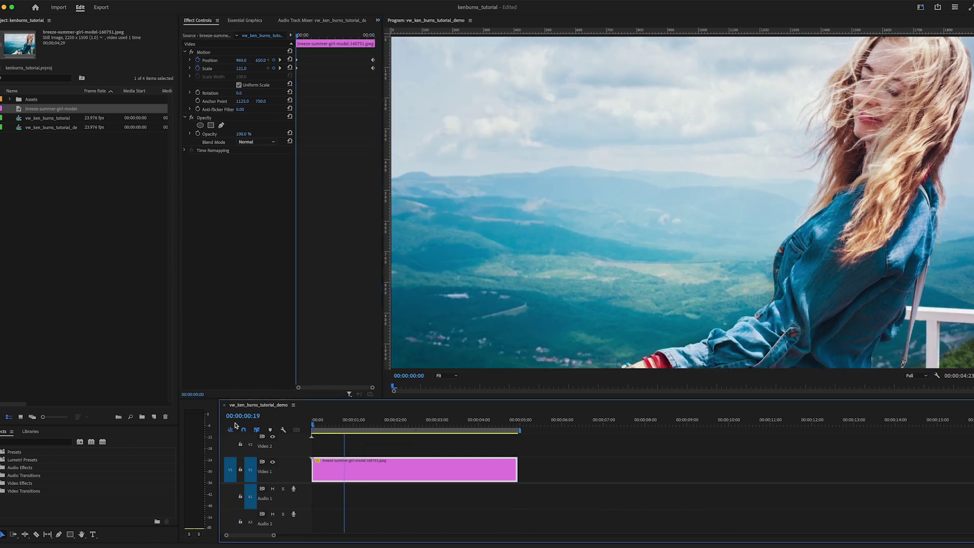
key(space)
key(space)
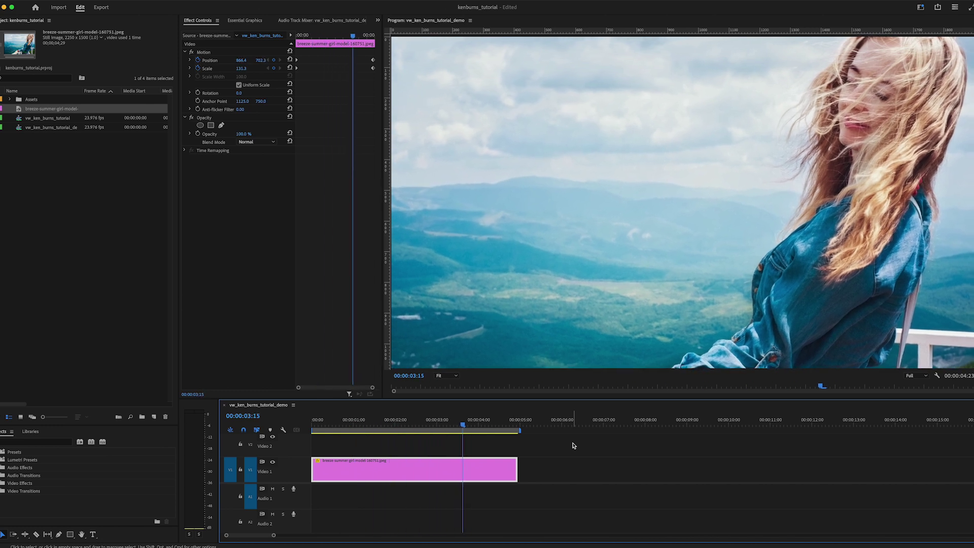
key(space)
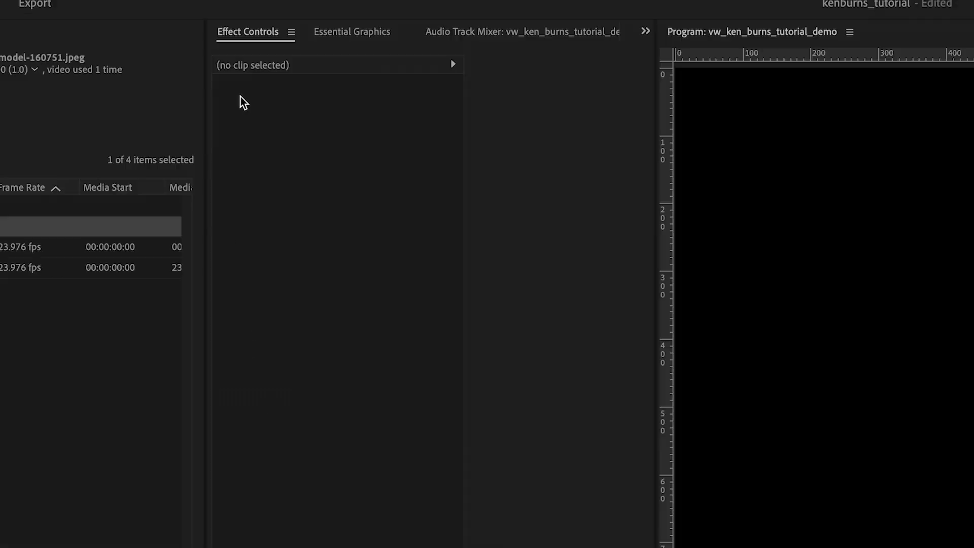
Step: Place the smooth motion 16x9 graphics template at the start of the Video 1 track
click(367, 32)
drag(317, 256, 579, 547)
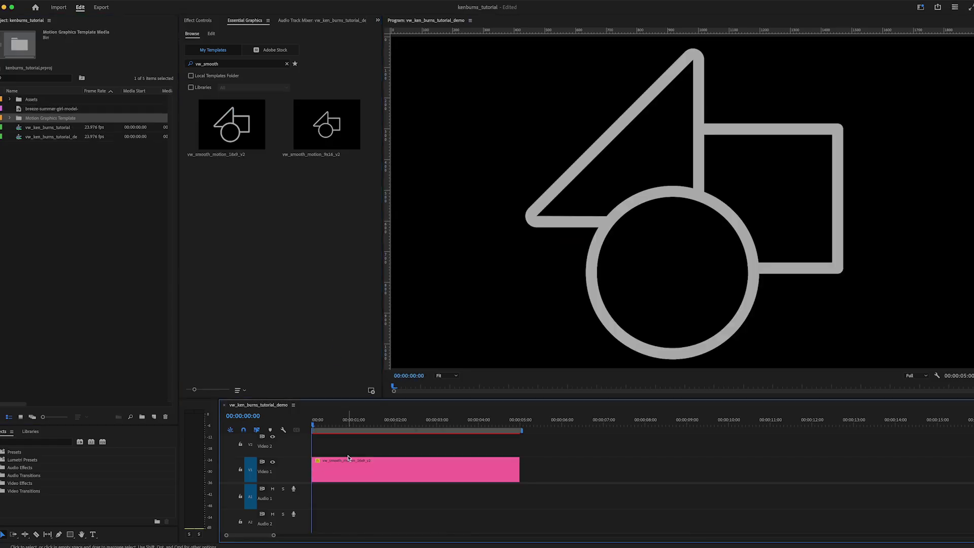
click(348, 459)
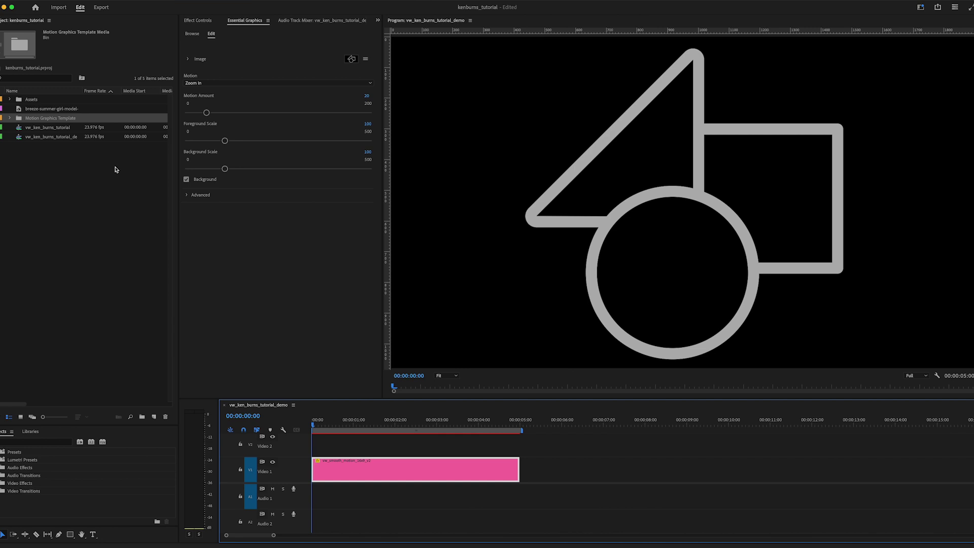
Step: Fill the template's image placeholder with the breeze-summer-girl-model photo from the project
click(44, 111)
drag(35, 112, 275, 60)
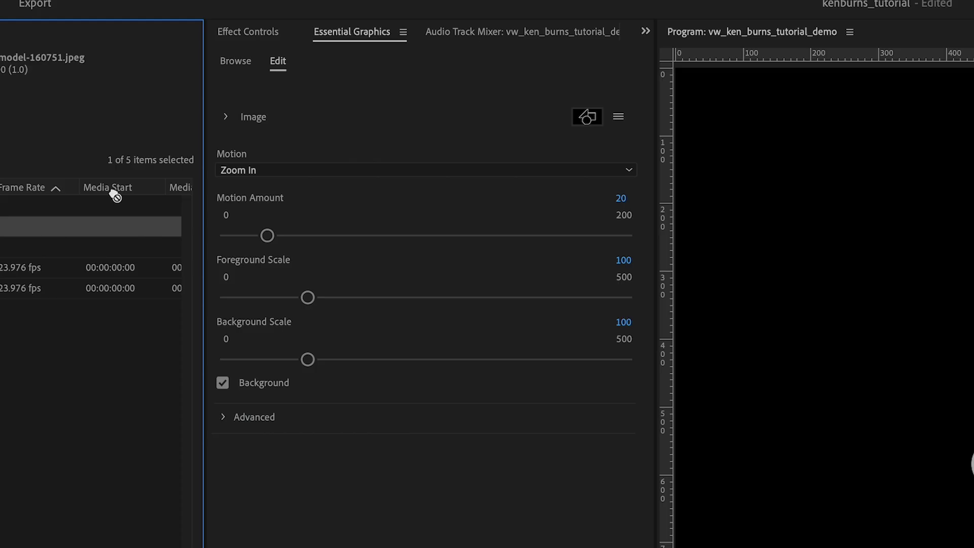
drag(419, 122, 419, 123)
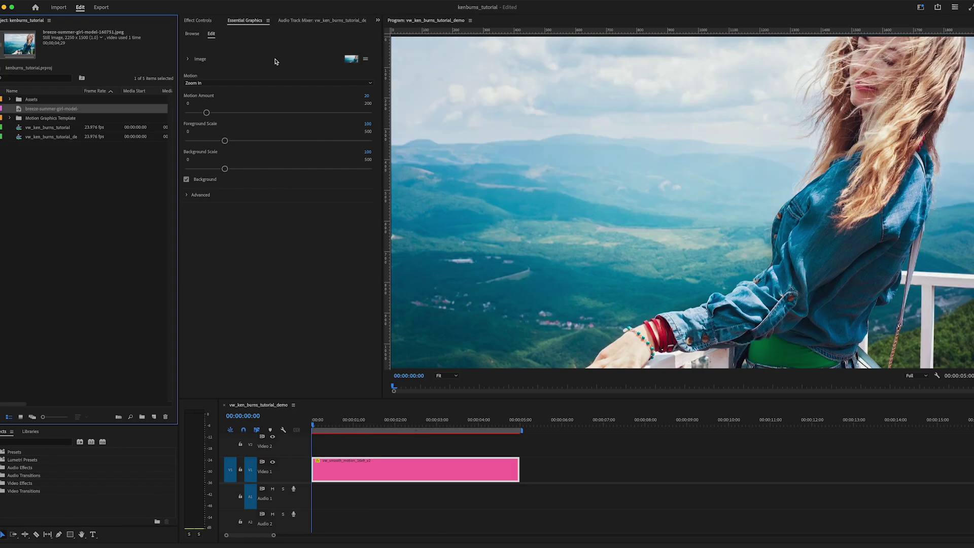
Step: Play back the template's Zoom In motion on the photo from the start of the sequence
click(350, 444)
key(space)
mouse_move(317, 426)
mouse_down()
mouse_move(519, 426)
mouse_move(337, 441)
mouse_move(317, 429)
mouse_up()
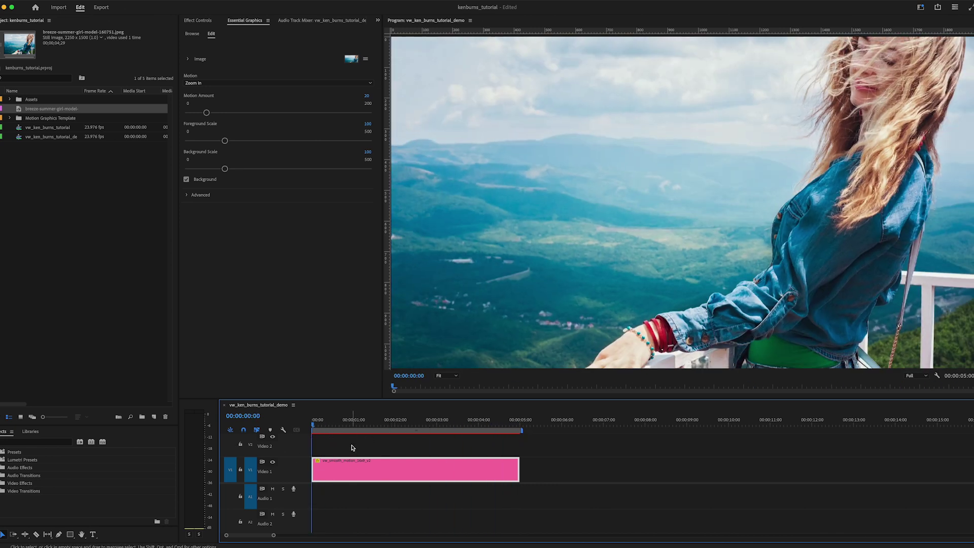
key(space)
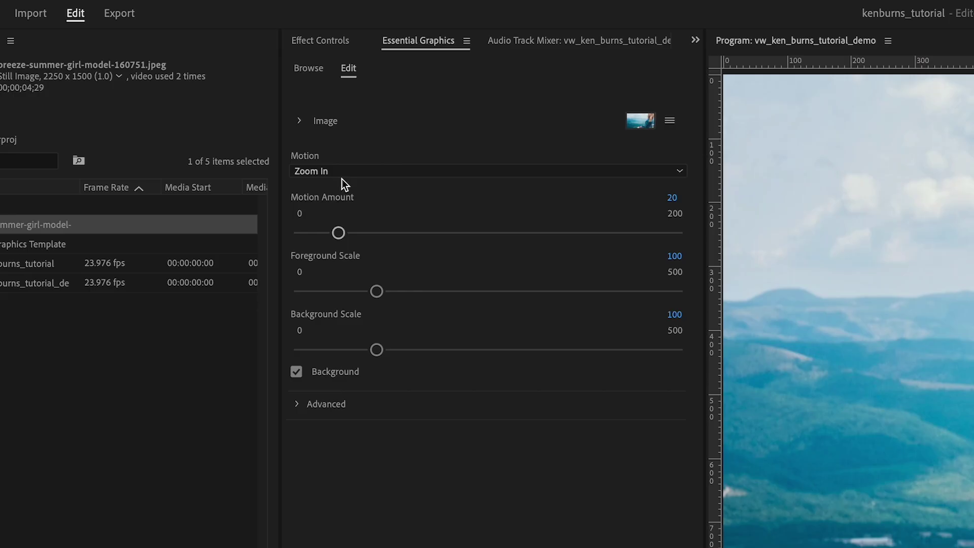
click(332, 172)
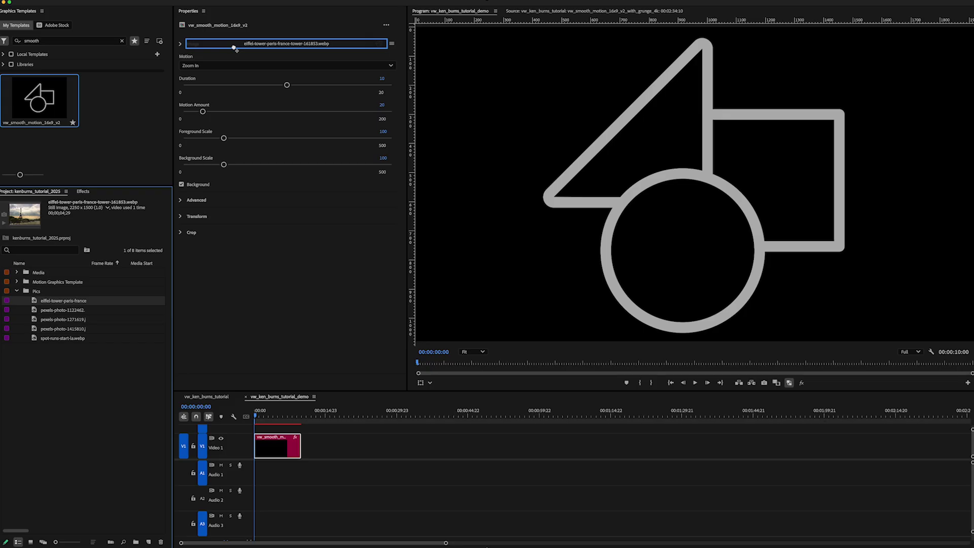
Step: Fill the template with the eiffel-tower-paris-france photo, set its motion to Pan Left and preview it
drag(234, 47, 233, 46)
click(210, 65)
click(210, 96)
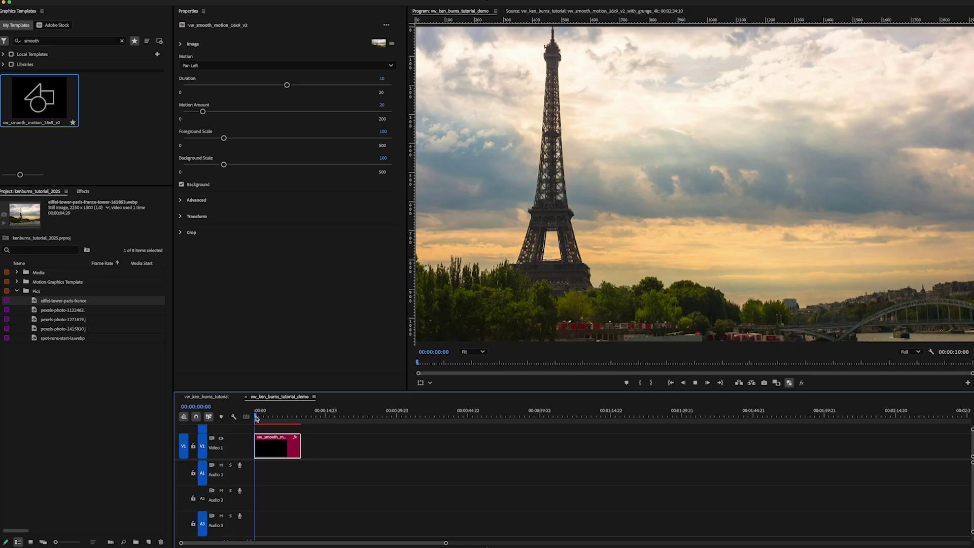
key(space)
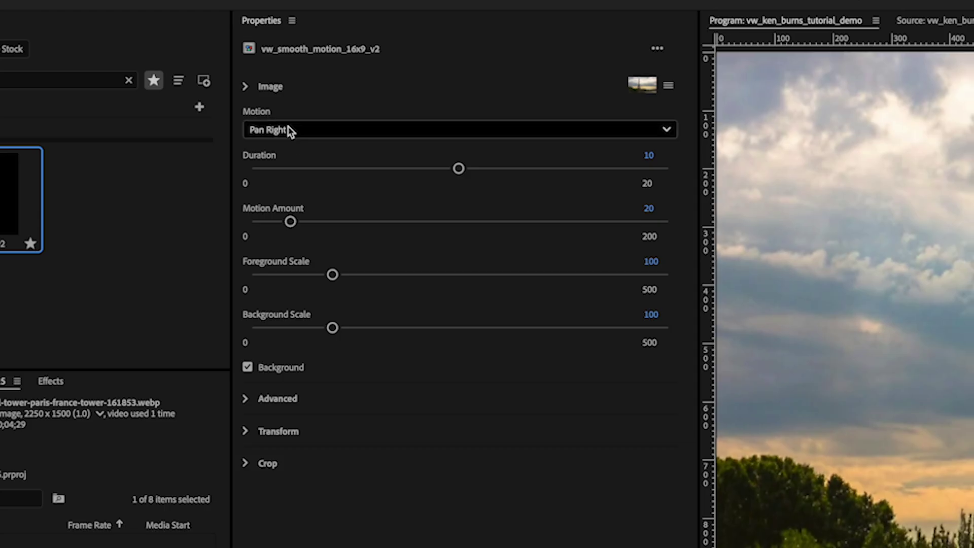
Step: Change the Eiffel Tower template's motion to Zoom Out and preview it
click(202, 66)
click(208, 89)
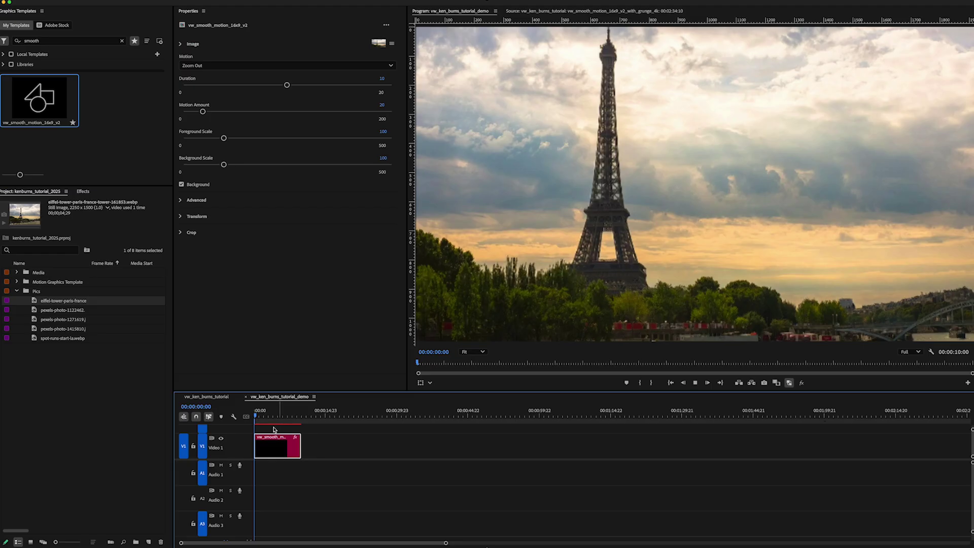
key(space)
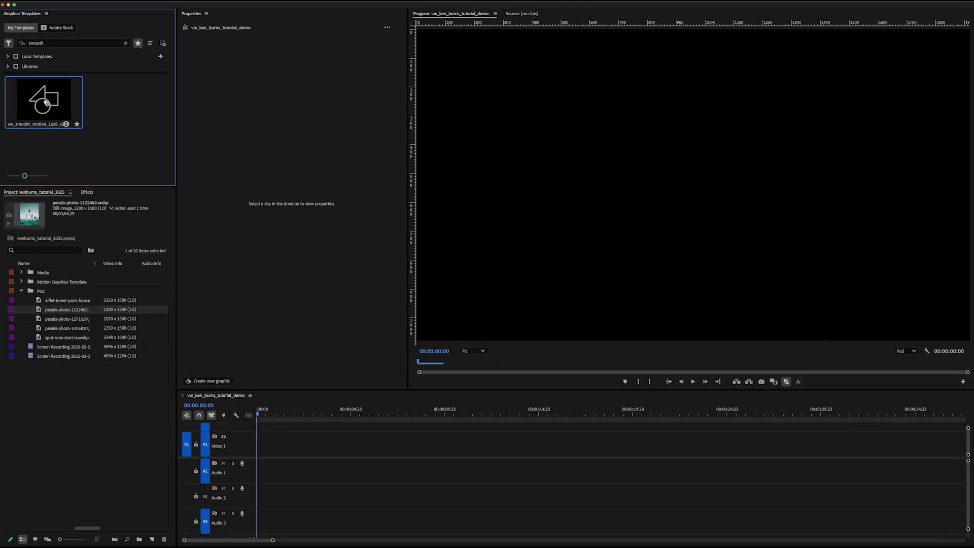
Step: Place vw_smooth_motion_16x9_v2 at the start of Video 1 and fill its image placeholder with pexels-photo-1271619
drag(46, 103, 259, 450)
click(301, 414)
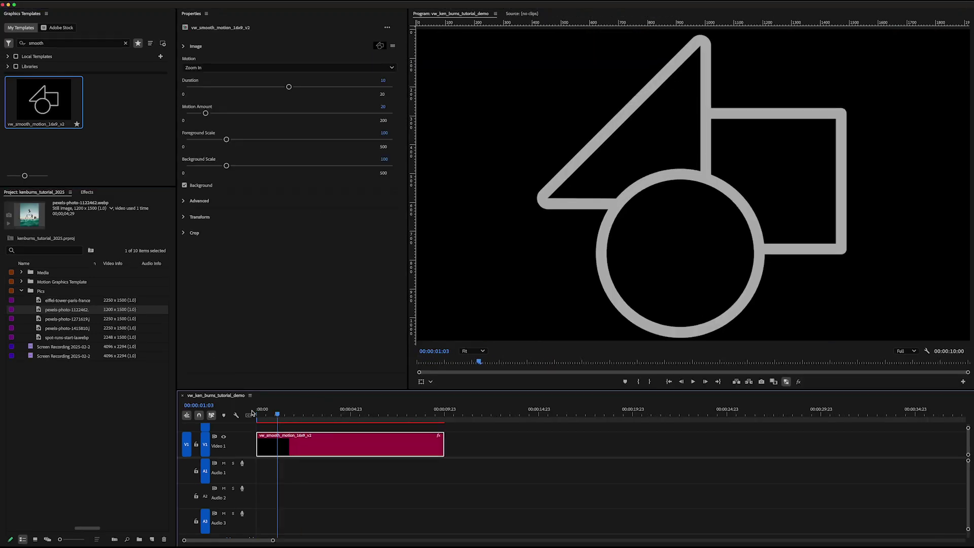
drag(75, 318, 241, 46)
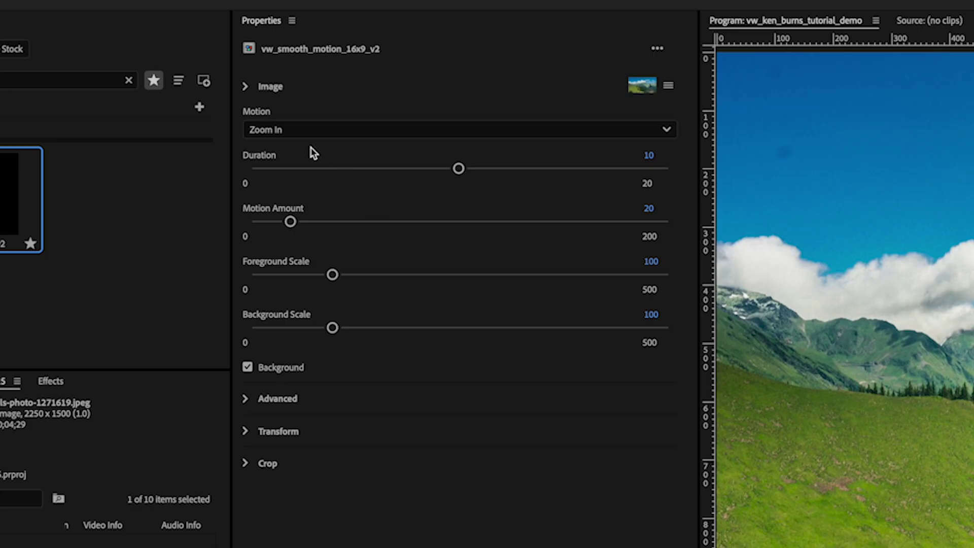
Step: Set the hiker template's motion to Custom (Advanced) and reveal its advanced settings
click(212, 67)
click(205, 119)
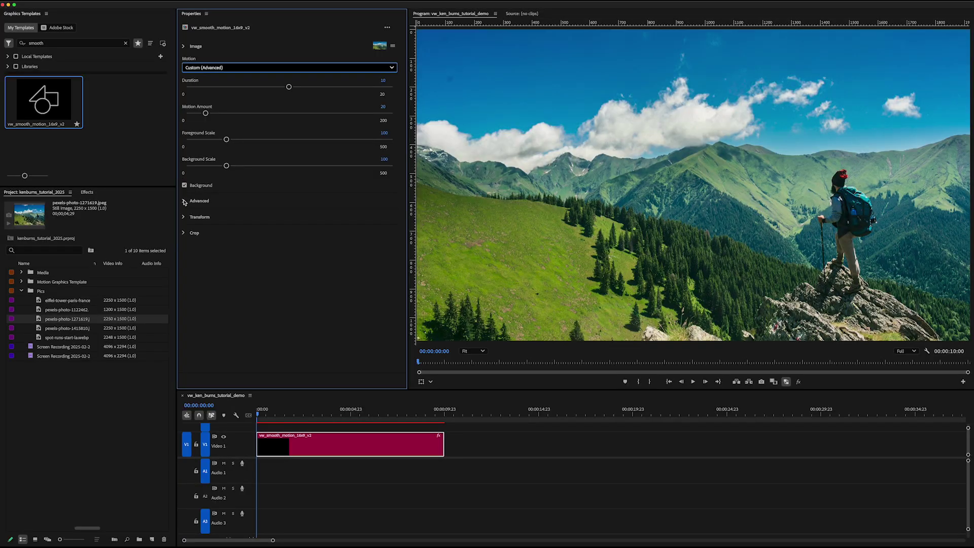
click(184, 201)
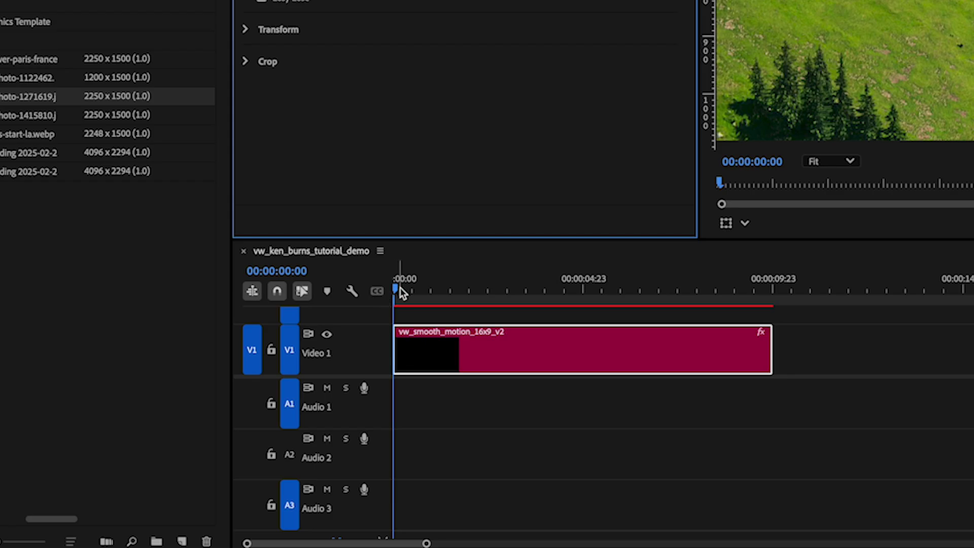
Step: With the playhead at the end of the clip, set the custom motion Zoom to 20
click(400, 287)
key(End)
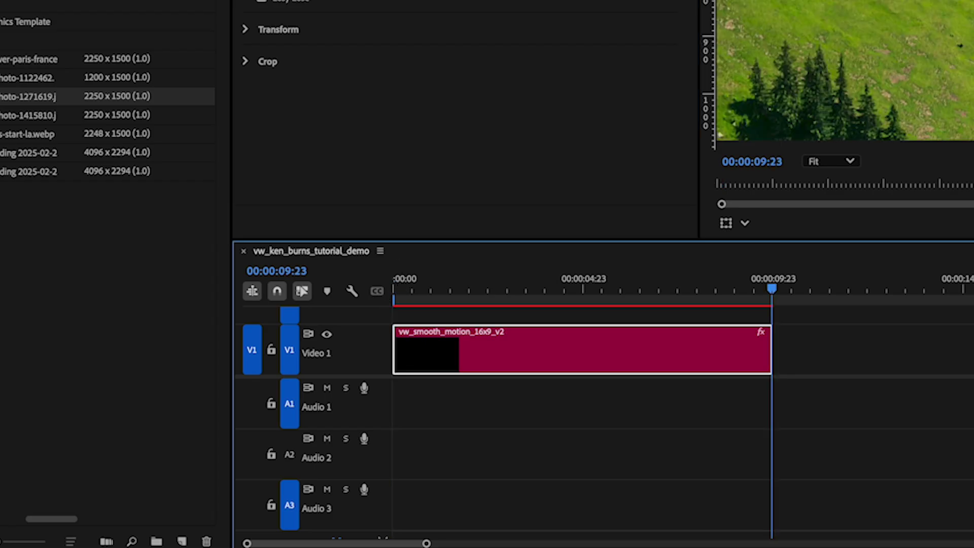
click(668, 177)
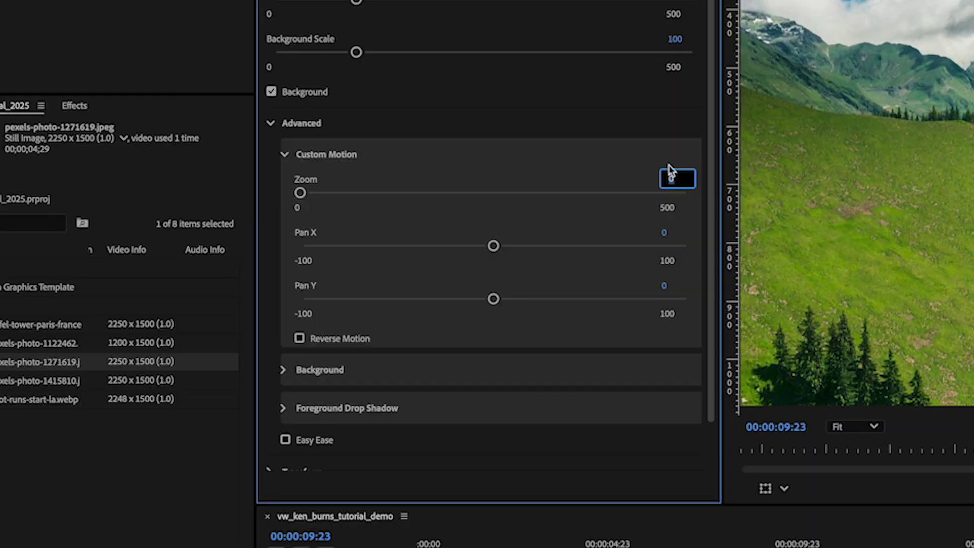
text(20)
key(Return)
Step: Set the custom motion's Pan X and Pan Y to 9 each and play back the movement
drag(493, 246, 511, 246)
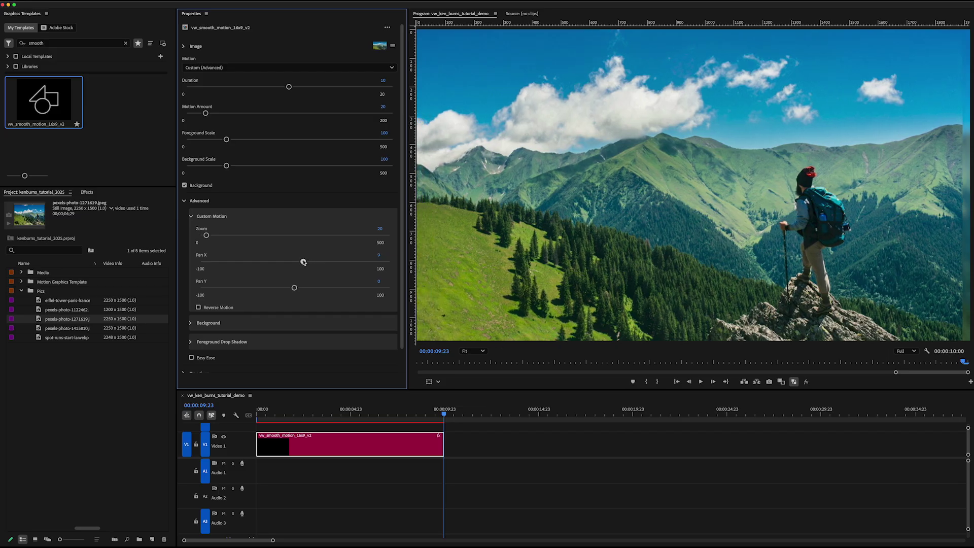
drag(493, 299, 512, 298)
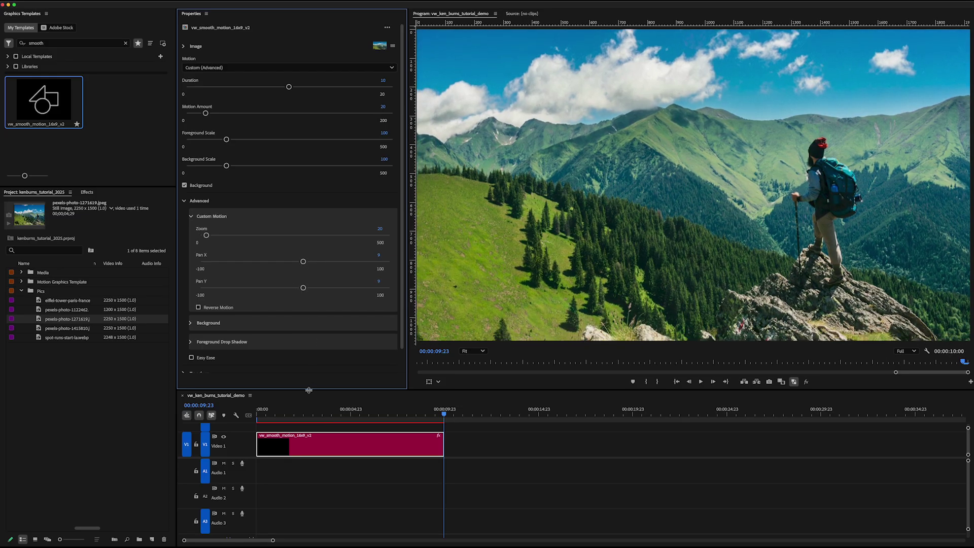
key(space)
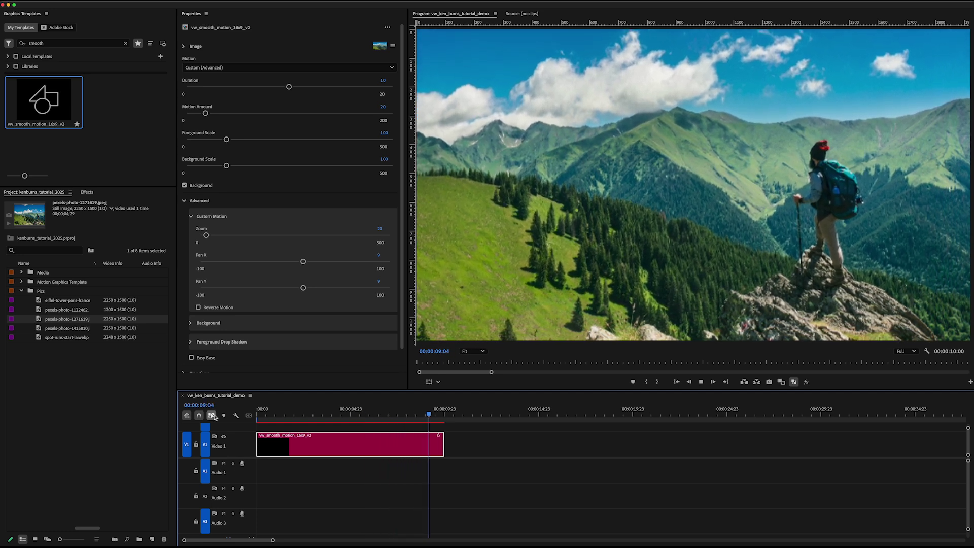
key(space)
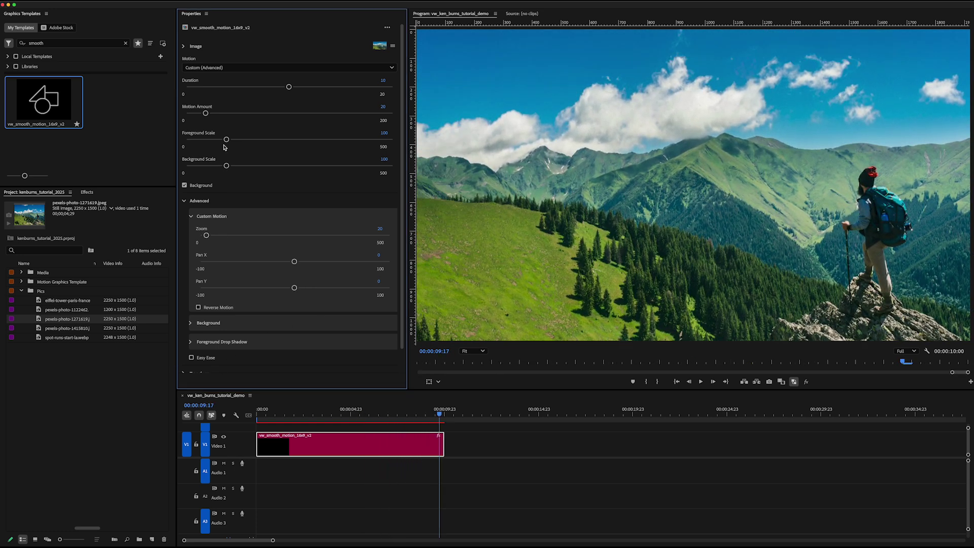
Step: Reduce the Foreground Scale to 67 and play the clip from the start
drag(226, 139, 212, 141)
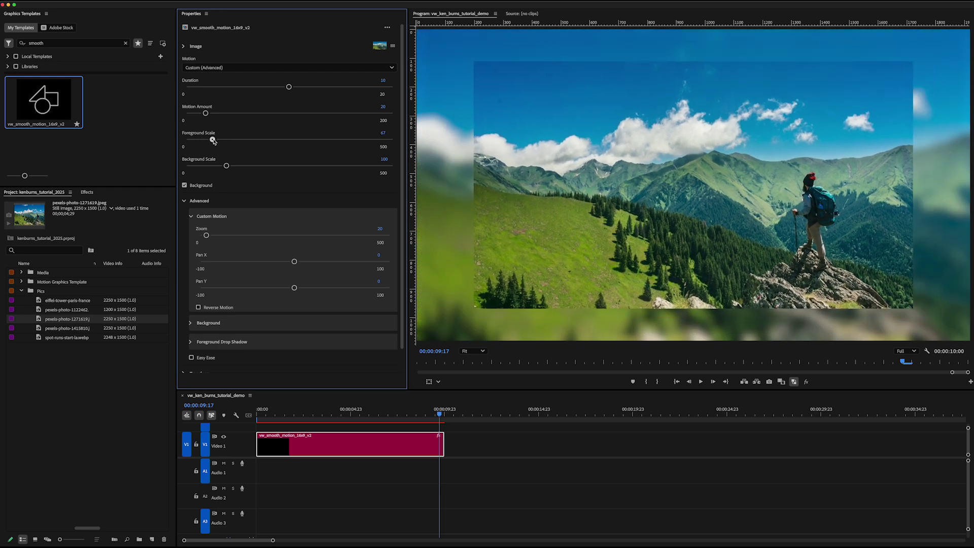
key(Home)
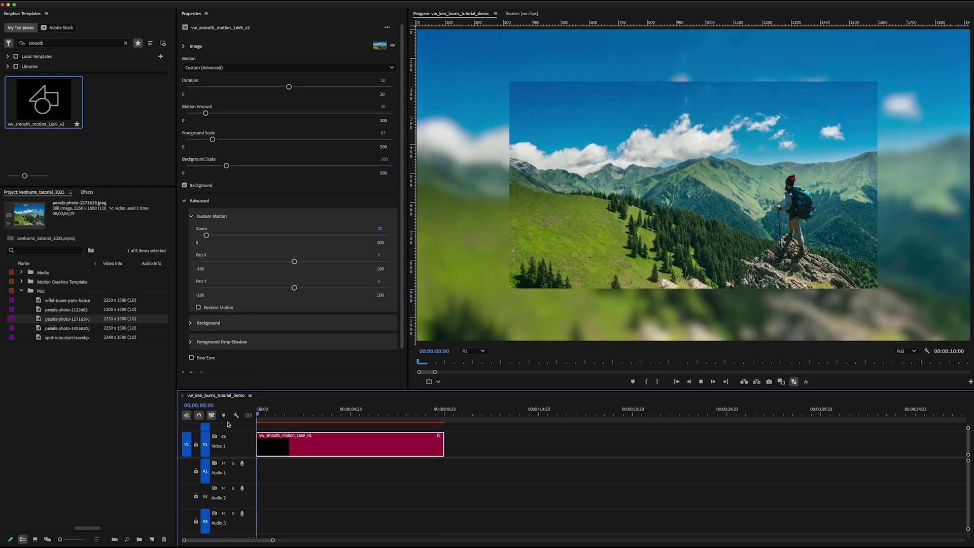
key(space)
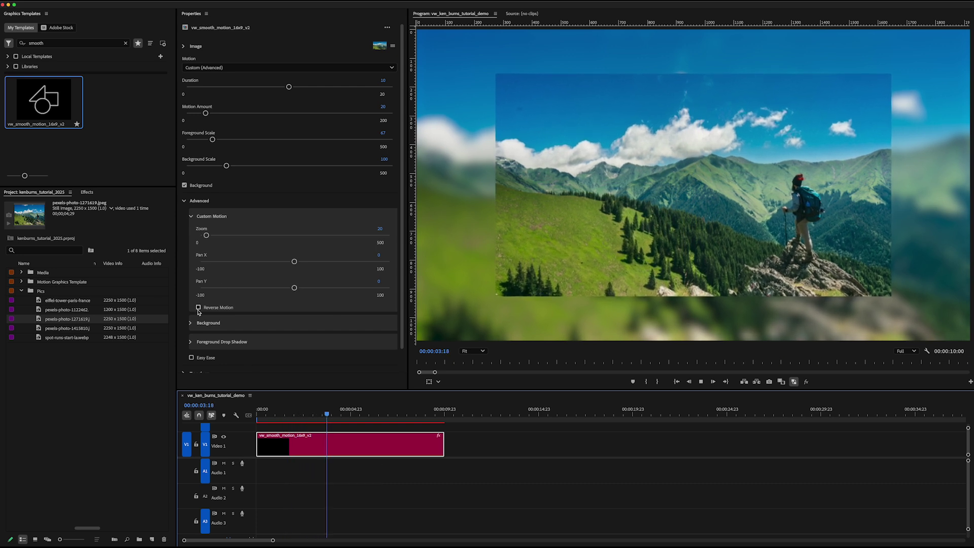
key(space)
Step: In the advanced background settings, set Blur to 55, Parallax Motion to 50 and Brightness to 68
click(191, 324)
scroll(191, 322, down, 4)
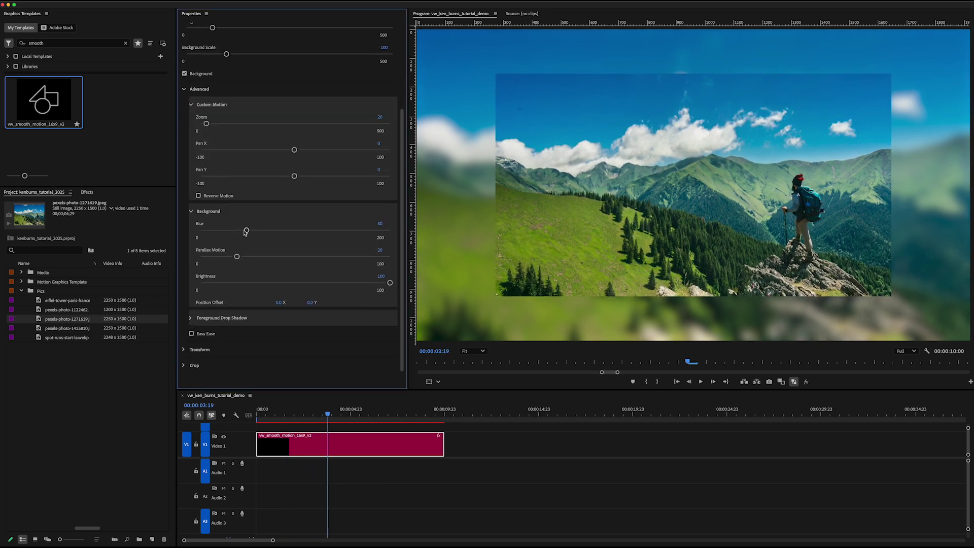
drag(259, 232, 285, 256)
drag(327, 414, 364, 412)
drag(389, 282, 327, 282)
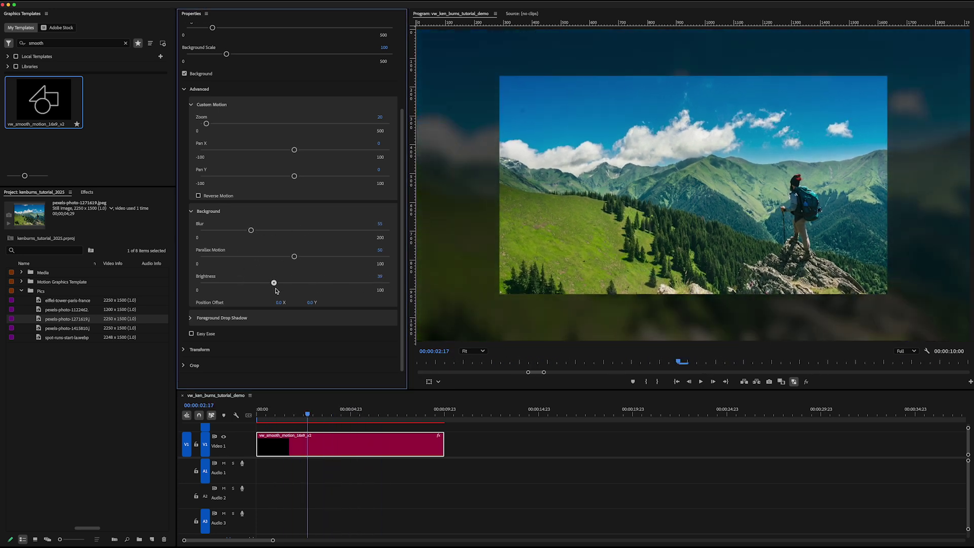
Step: Set the foreground drop shadow to opacity 48, distance 58, size 50 and angle 142°, and preview the clip
click(190, 318)
scroll(197, 254, down, 3)
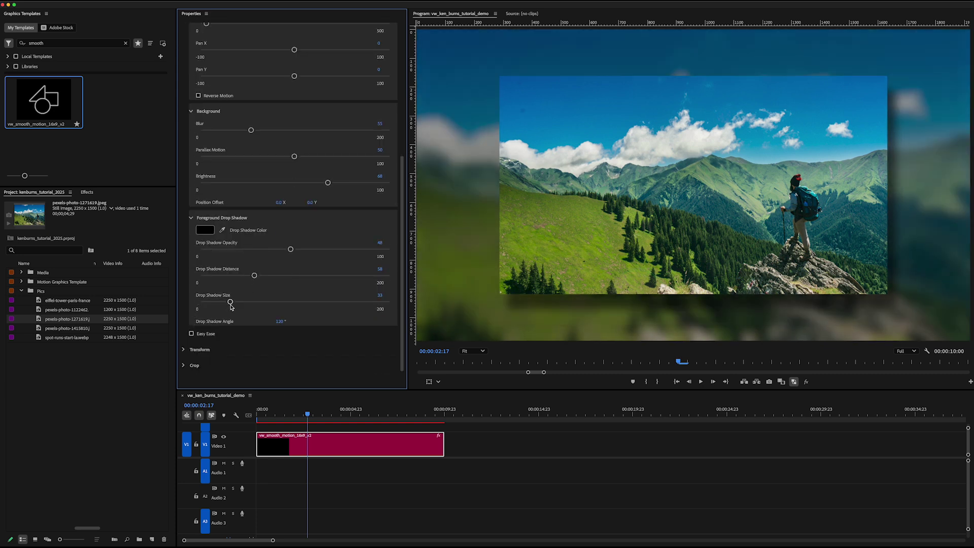
drag(281, 321, 306, 321)
key(space)
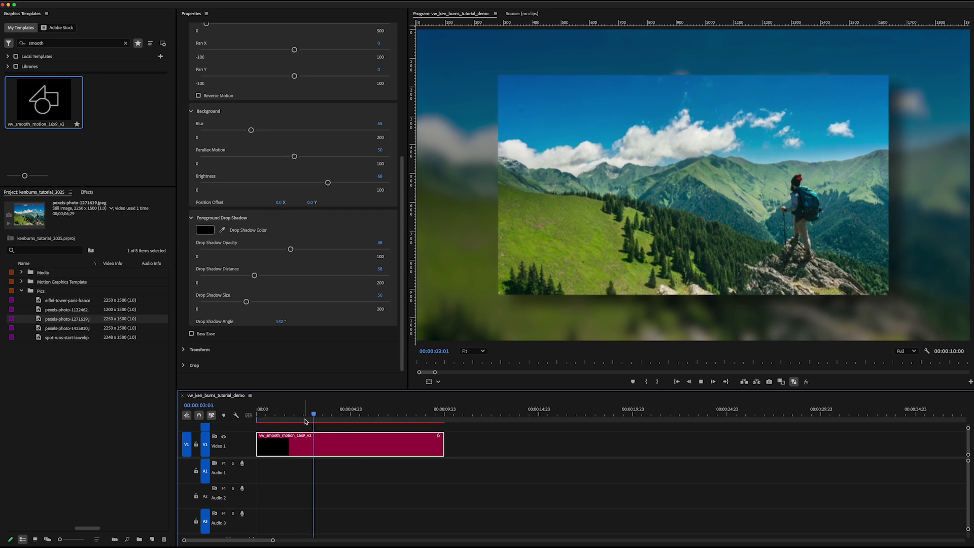
Step: Stop playback, turn on Reverse Motion for the smooth motion clip, and play it from the start
key(space)
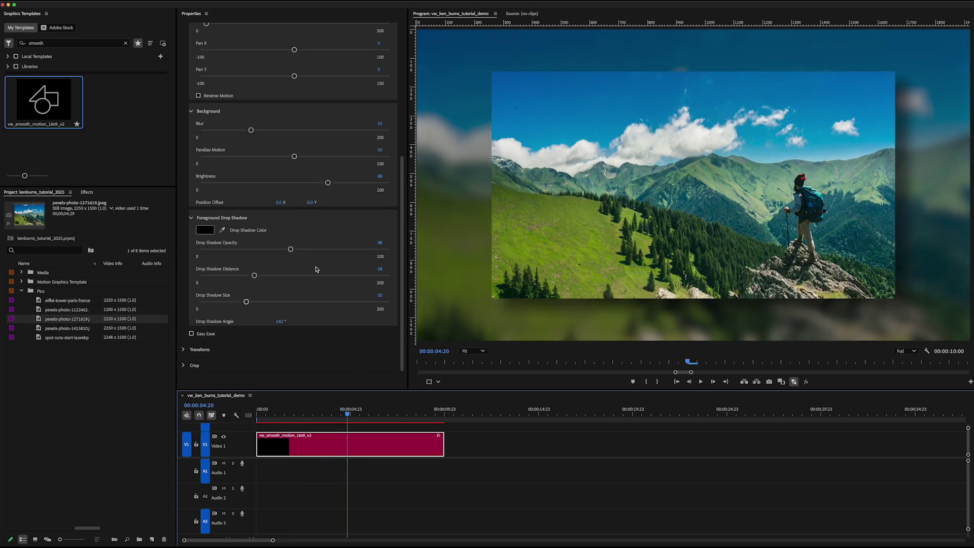
click(198, 96)
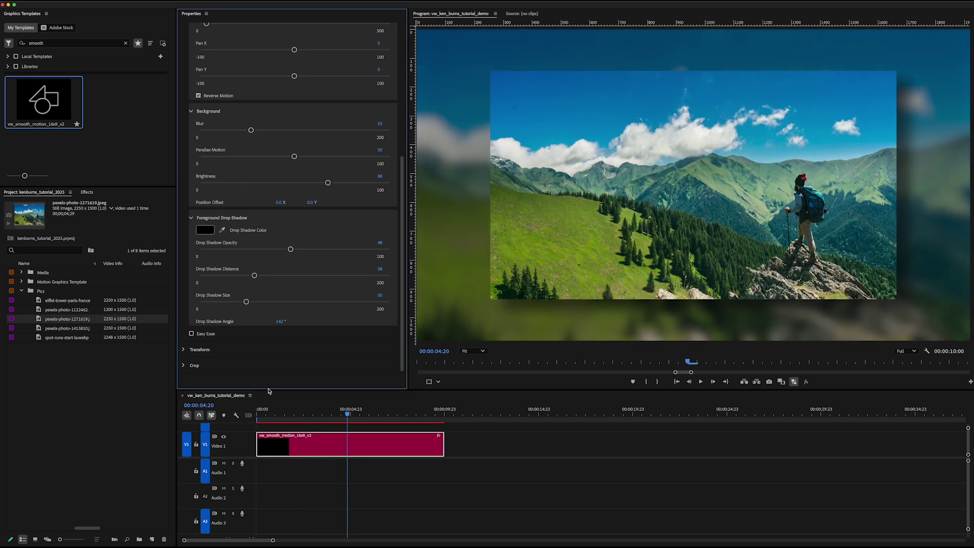
click(245, 413)
key(Home)
key(space)
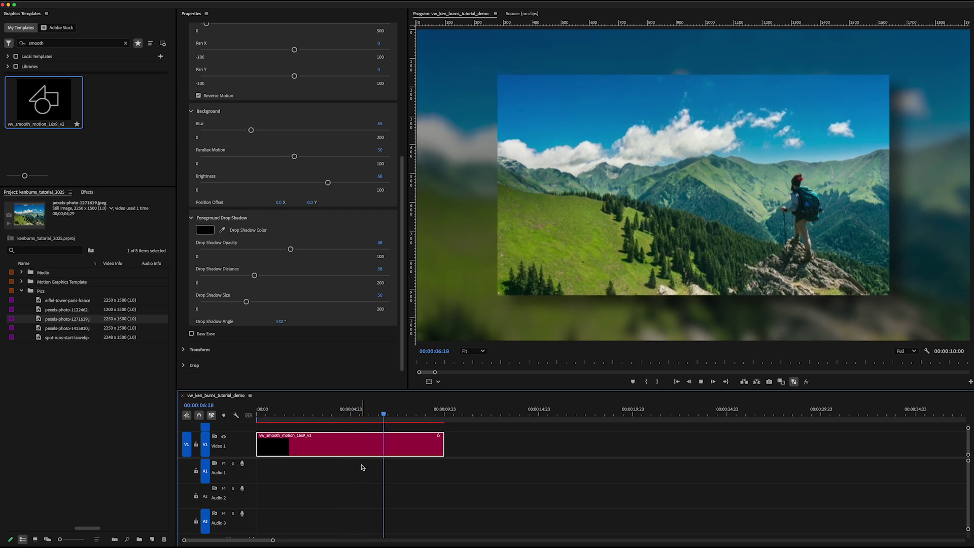
Step: Replay the smooth motion clip from the start with its forward movement and stop at 00:00:04:20
key(space)
key(Home)
key(space)
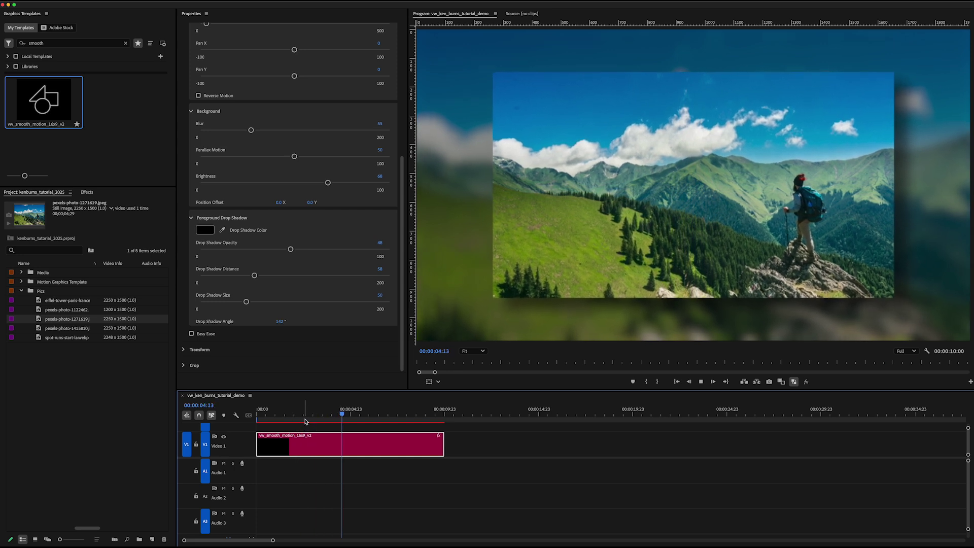
key(space)
Step: Enable Reverse Motion on the clip and preview the reversed movement from the start, stopping at 00:00:07:15
click(199, 96)
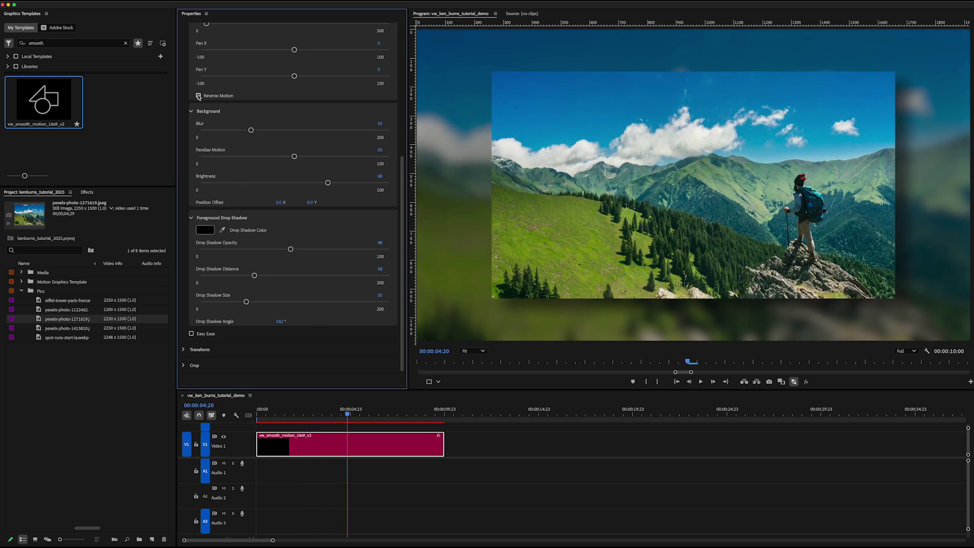
drag(274, 408, 244, 412)
key(space)
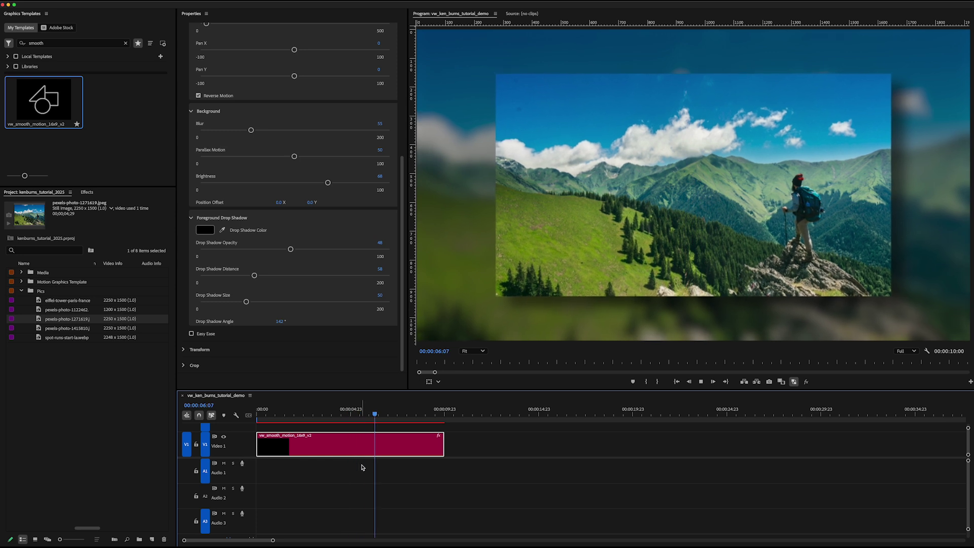
key(space)
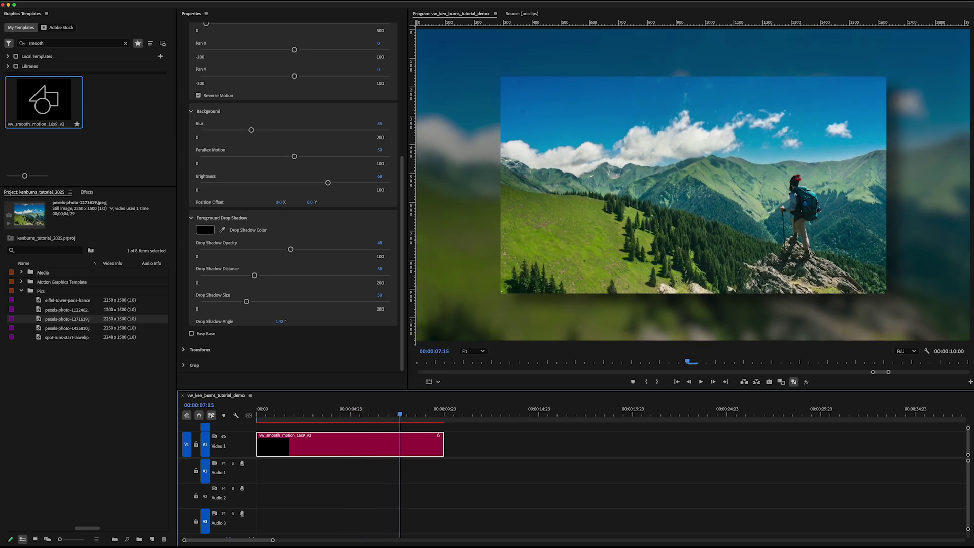